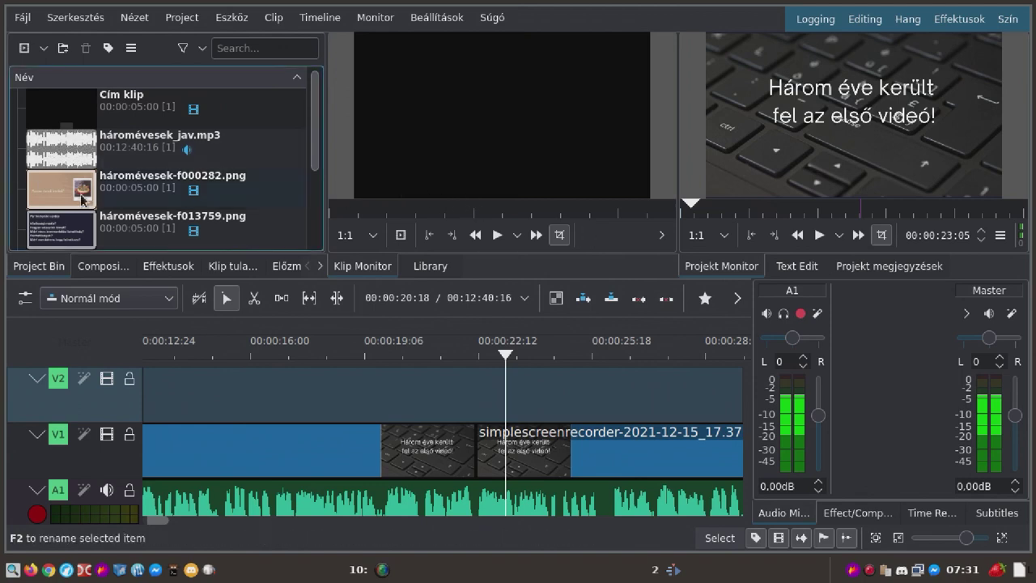
# - Clean the project by removing all unused clips and confirm the removal
pyautogui.click(182, 18)
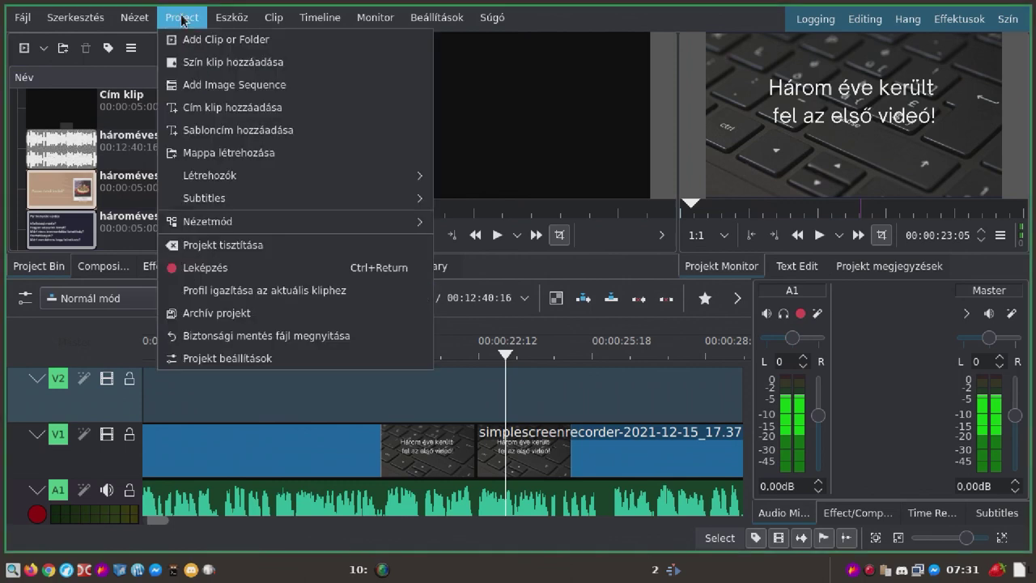
pyautogui.click(223, 245)
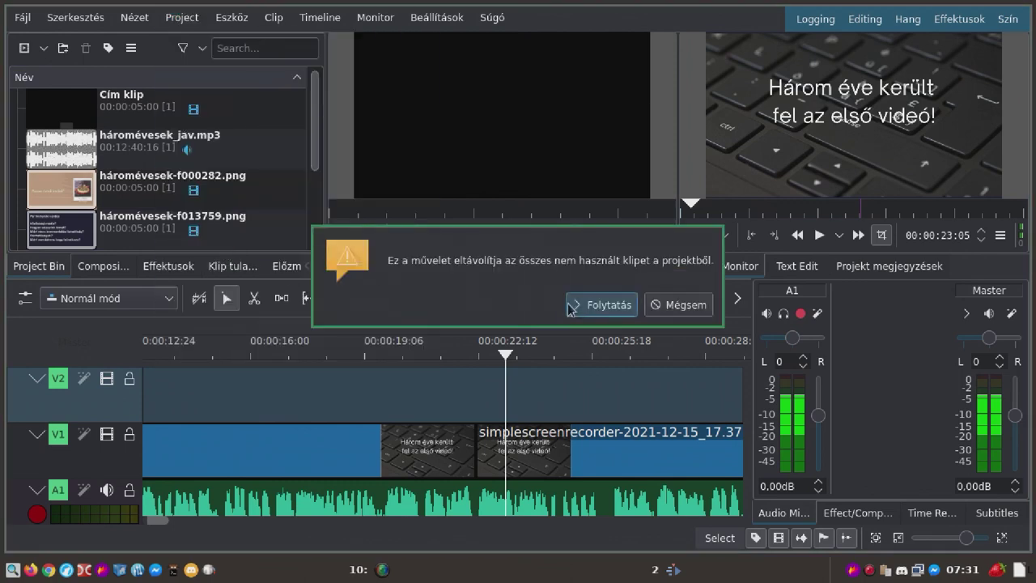
pyautogui.click(599, 304)
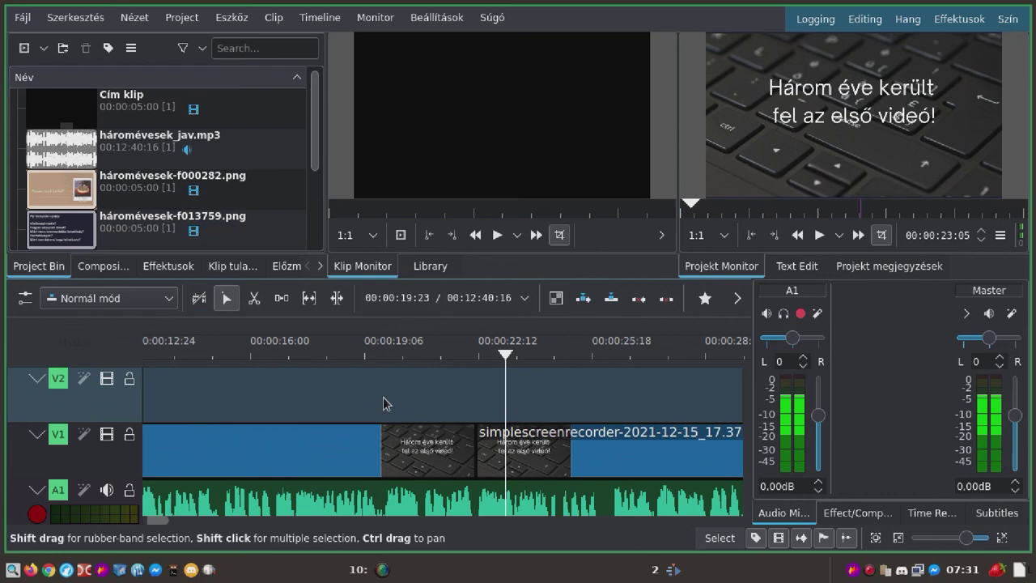
# - Archive the project to the home folder as a compressed tar.gz archive, then close the archiving dialog
pyautogui.click(173, 19)
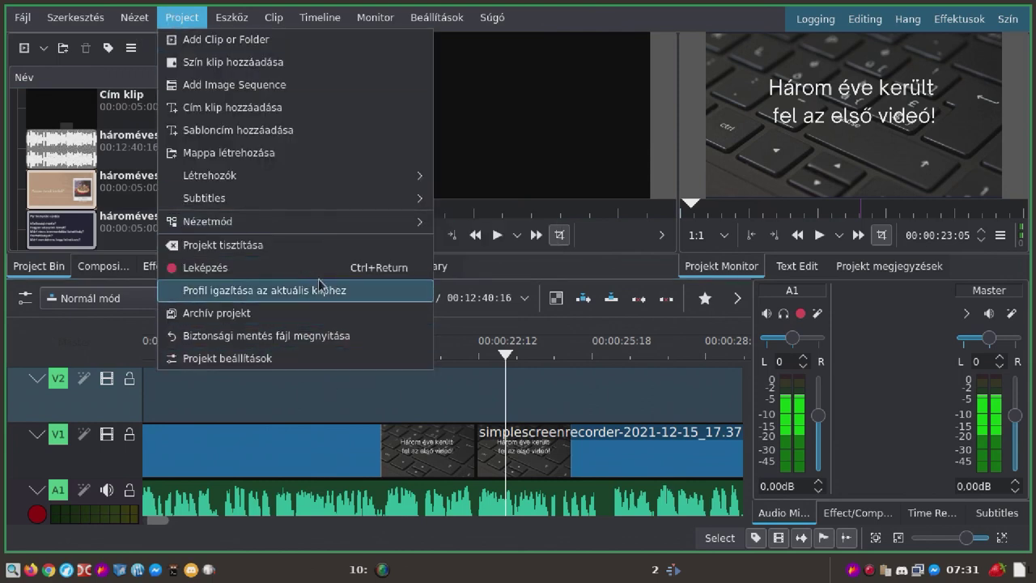
pyautogui.click(318, 312)
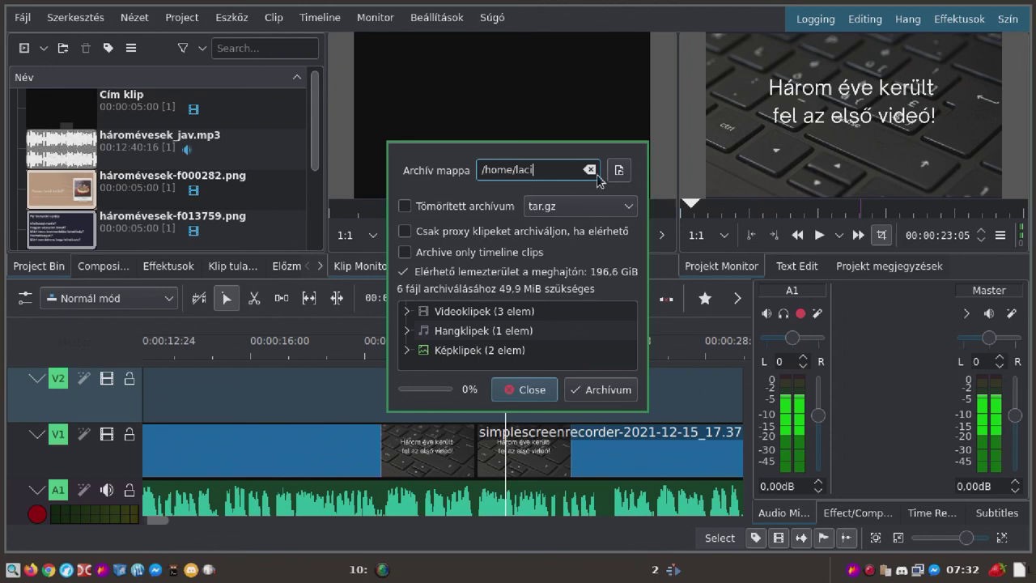
pyautogui.click(405, 208)
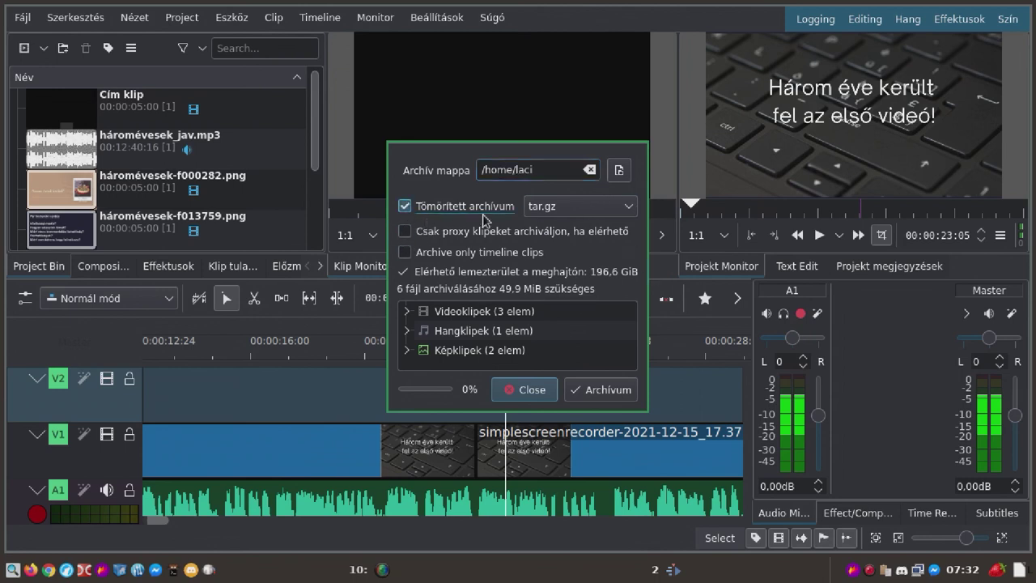
pyautogui.click(595, 391)
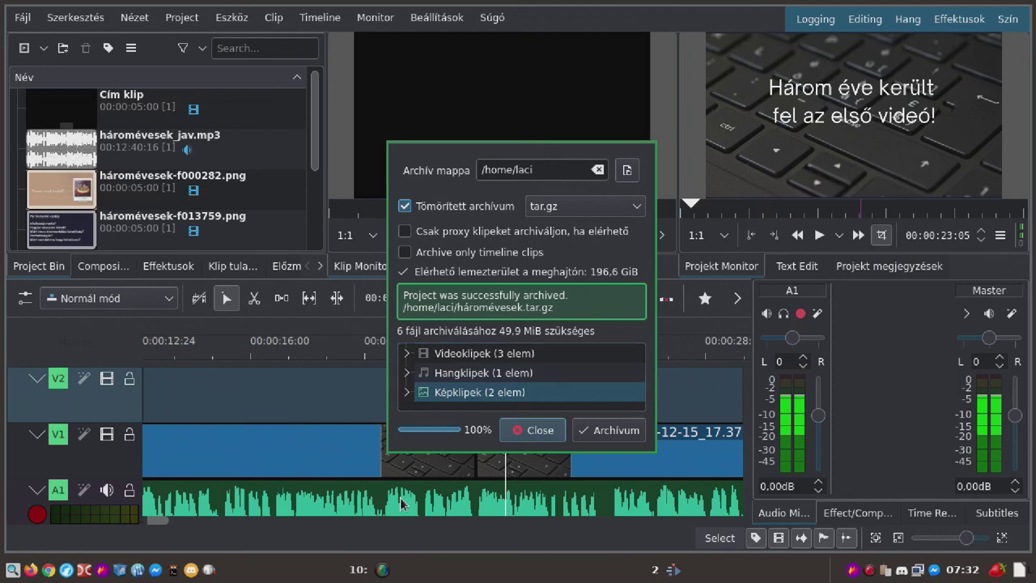
pyautogui.click(531, 432)
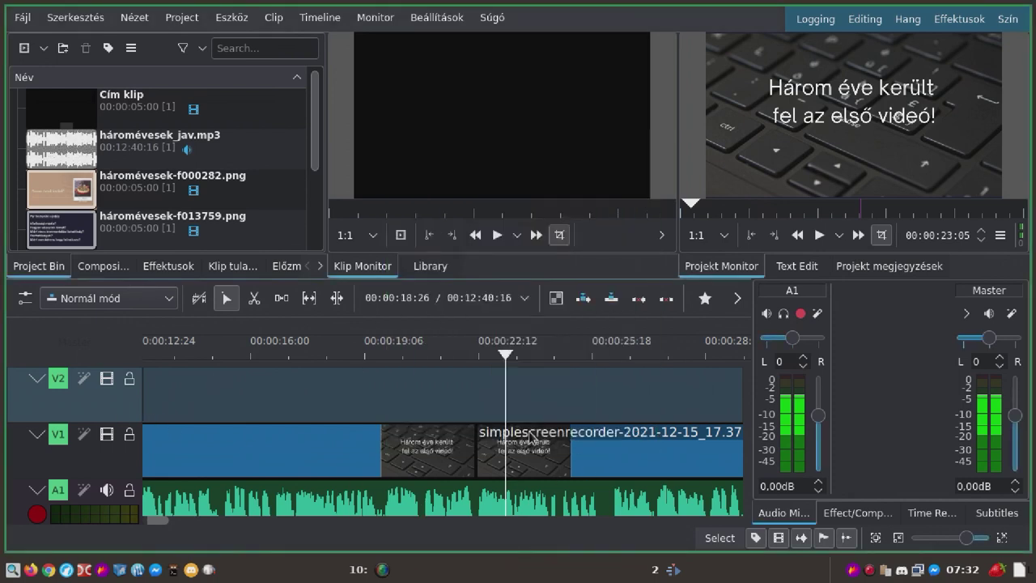
# - Switch to the file manager, extract háromévesek.tar.gz in the aaa folder and enter the extracted háromévesek folder
pyautogui.hotkey('alt', 'Tab')
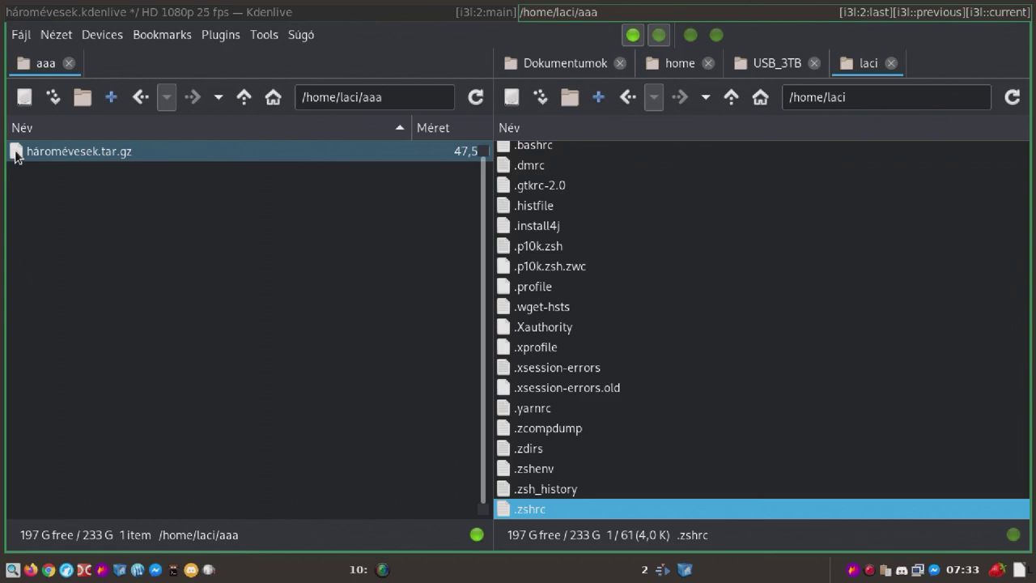
pyautogui.doubleClick(15, 153)
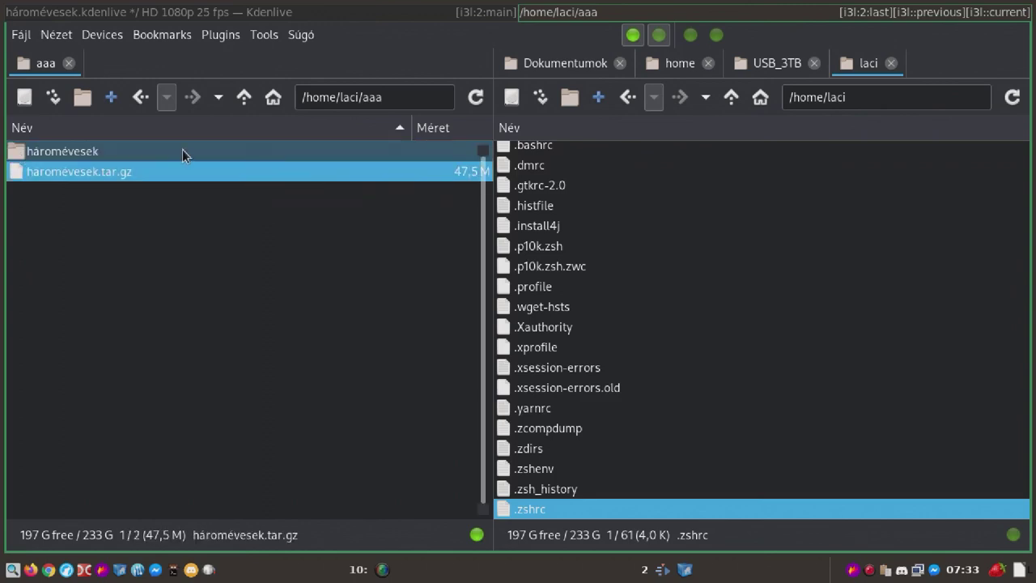
pyautogui.doubleClick(182, 151)
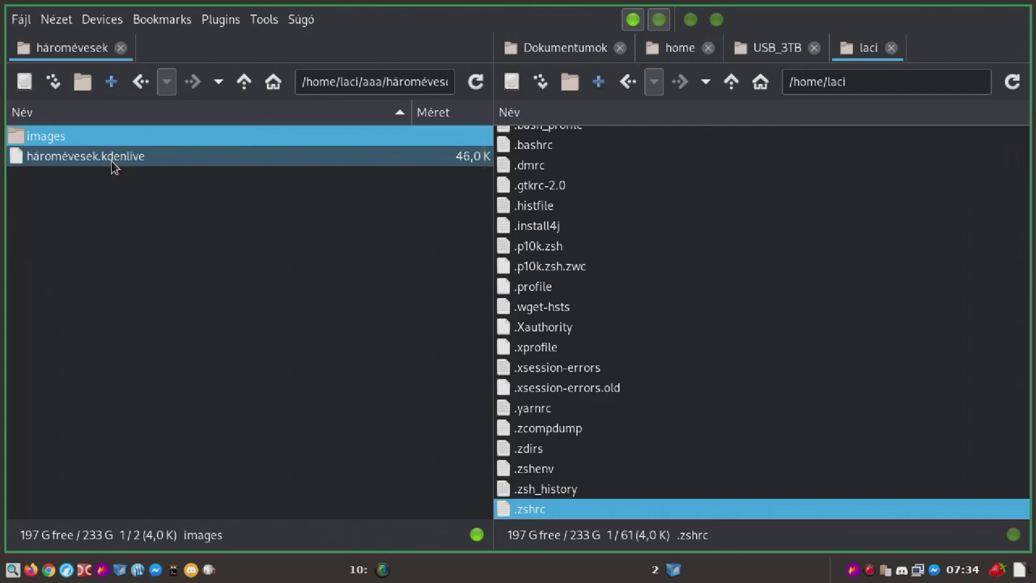
# - Open the extracted háromévesek.kdenlive project file with Kdenlive
pyautogui.rightClick(111, 160)
pyautogui.moveTo(130, 174)
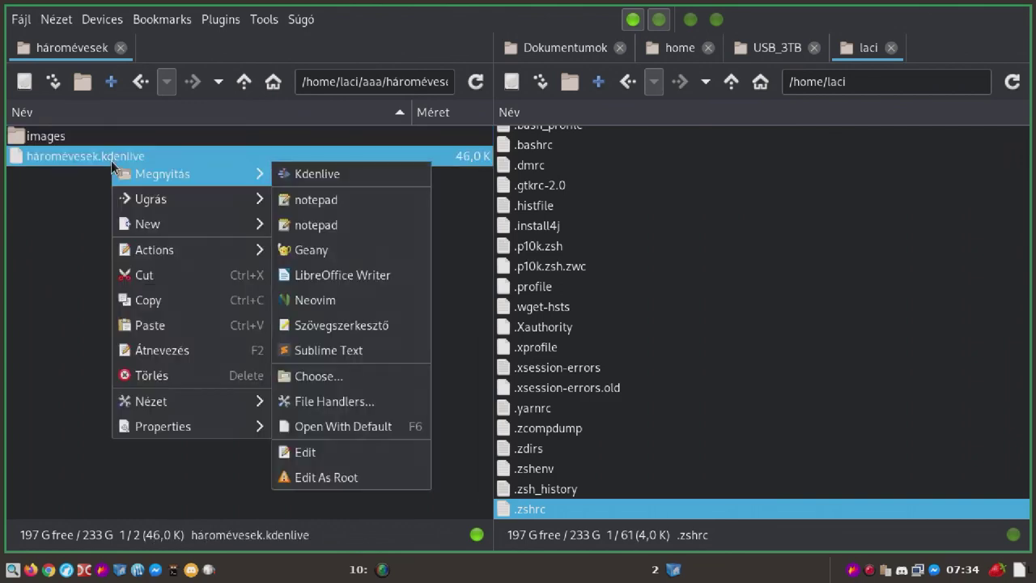
pyautogui.click(309, 173)
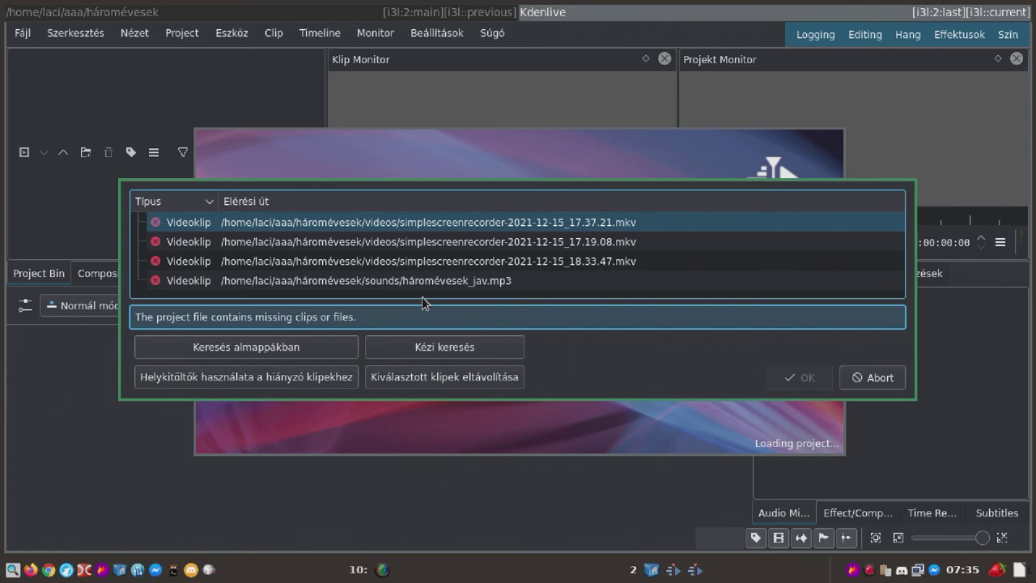
# - Manually relink the missing clip simplescreenrecorder-2021-12-15_17.37.21.mkv to its copy in the extracted project's images folder
pyautogui.click(407, 230)
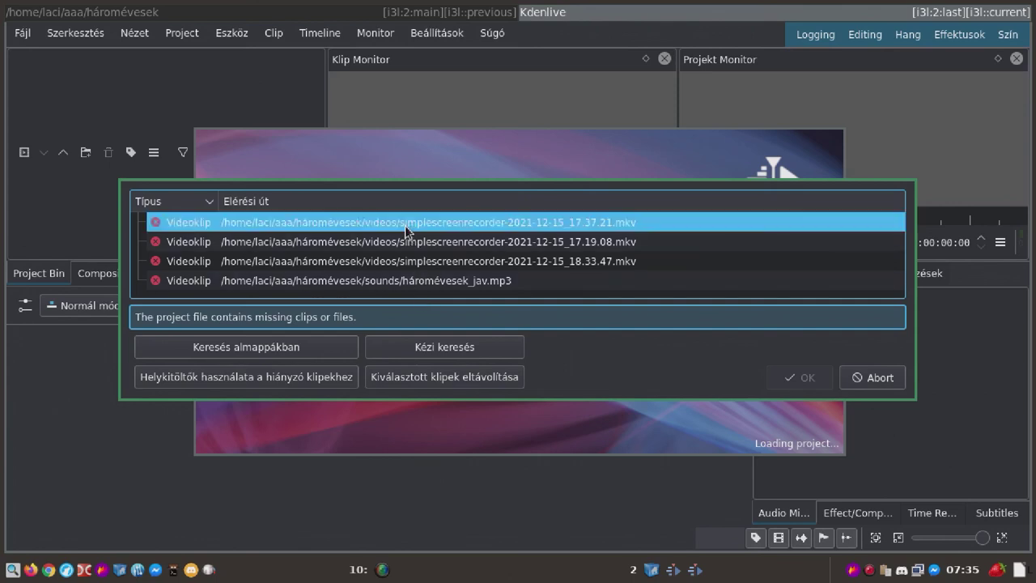
pyautogui.click(431, 349)
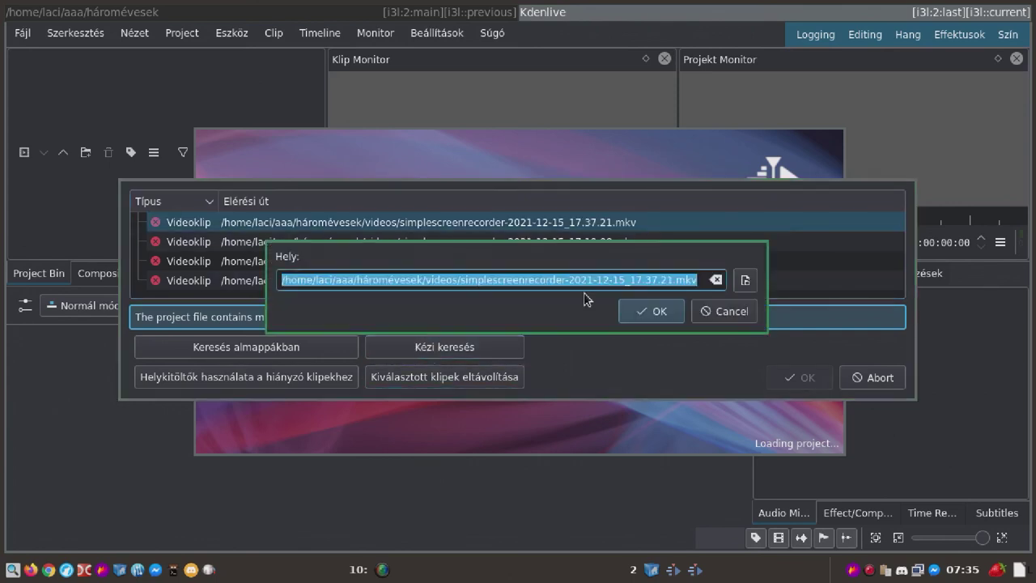
pyautogui.click(745, 280)
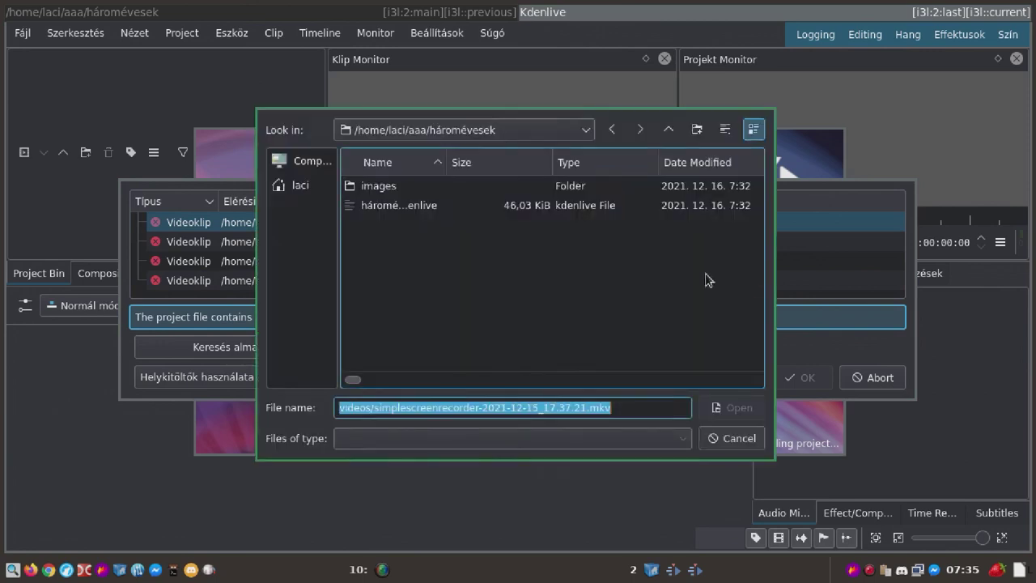
pyautogui.doubleClick(410, 187)
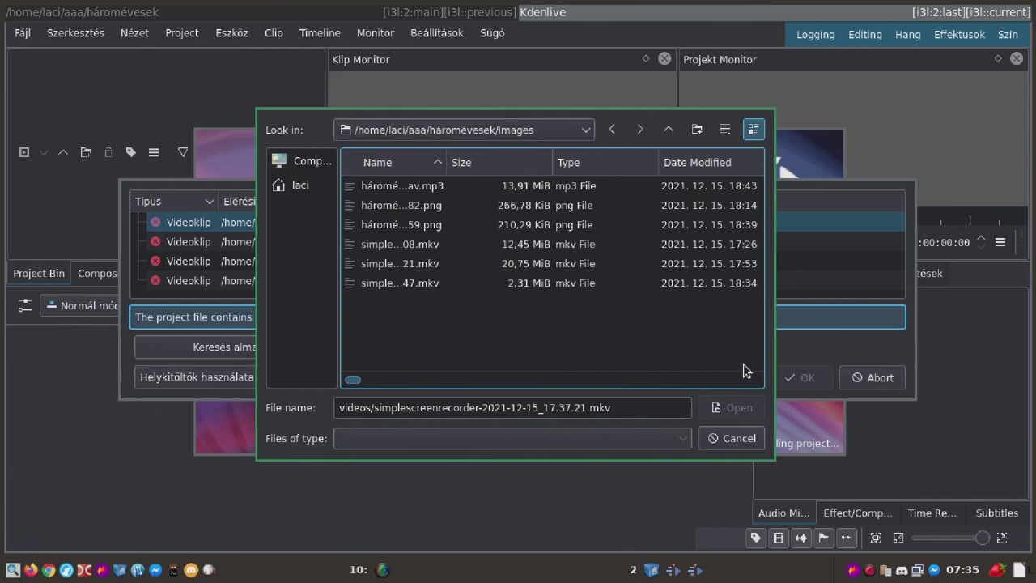
pyautogui.moveTo(772, 456); pyautogui.dragTo(1005, 395)
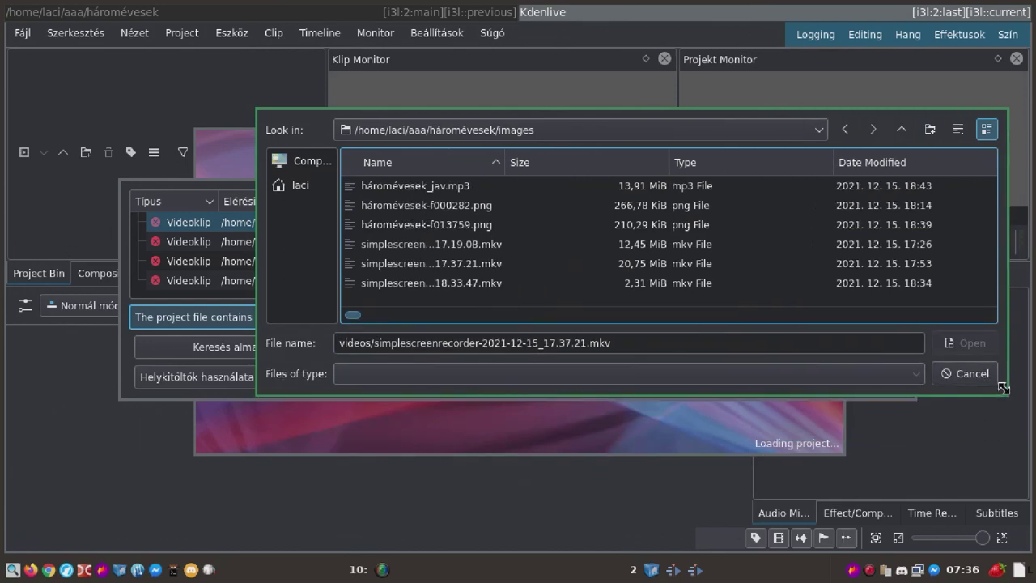
pyautogui.click(481, 263)
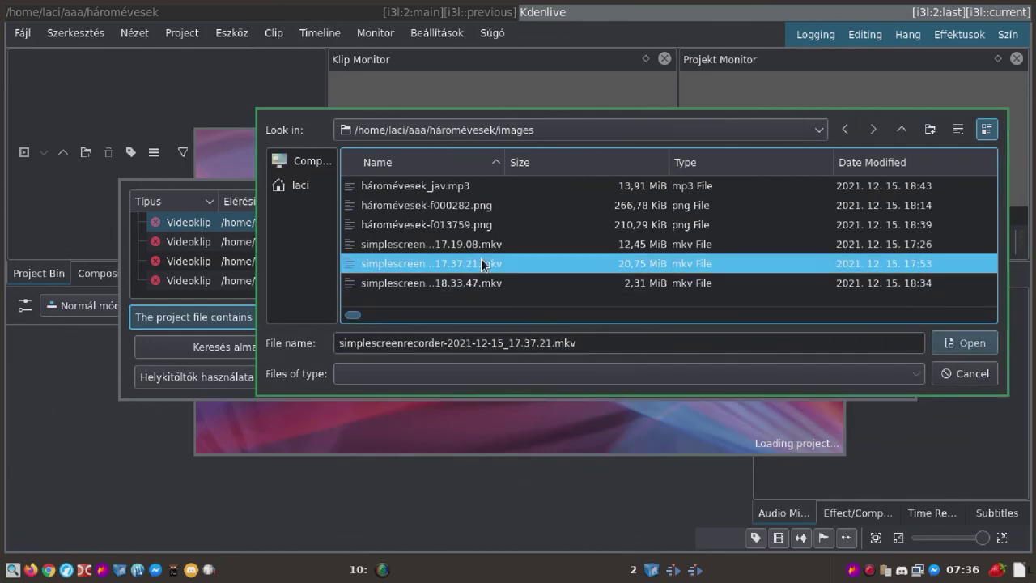
pyautogui.click(967, 343)
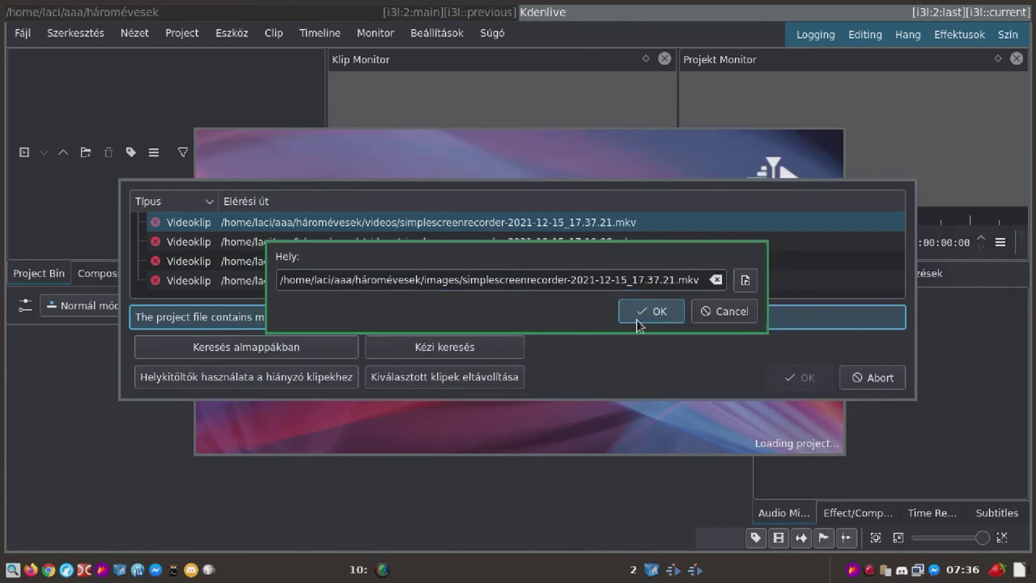
pyautogui.click(643, 315)
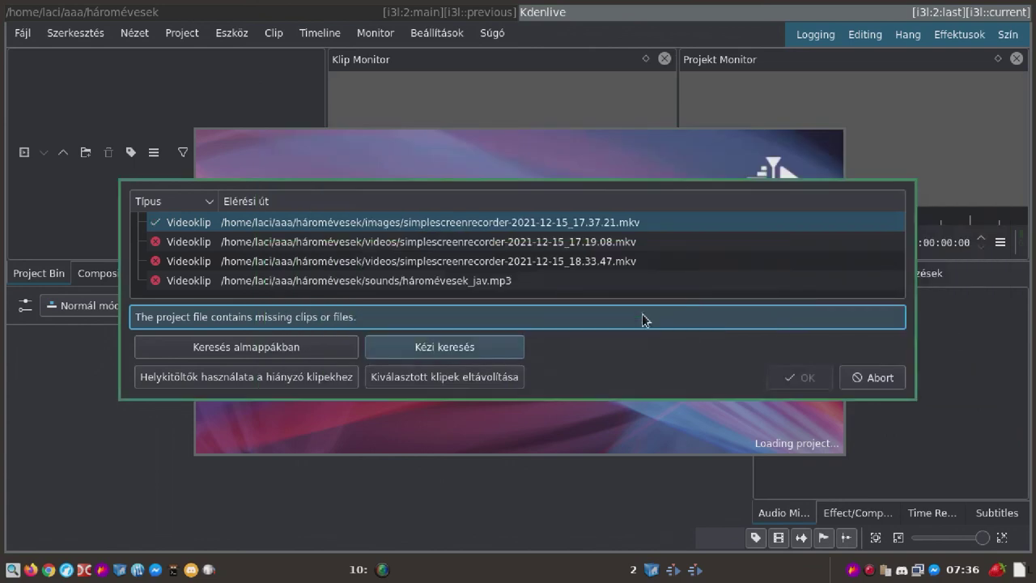
# - Relink the missing clip simplescreenrecorder-2021-12-15_17.19.08.mkv to the file of the same name in the images folder
pyautogui.click(374, 245)
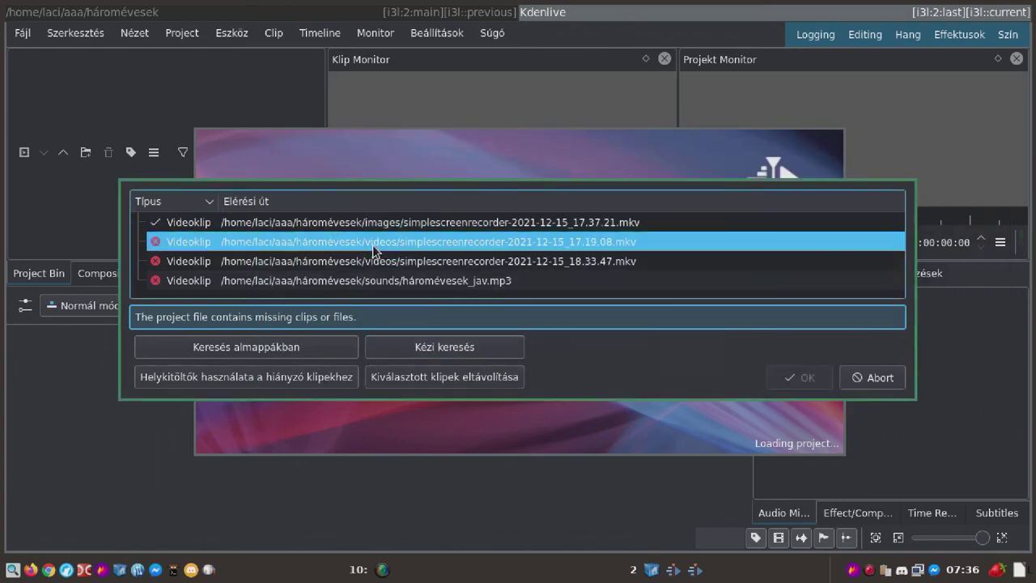
pyautogui.click(421, 348)
pyautogui.click(756, 282)
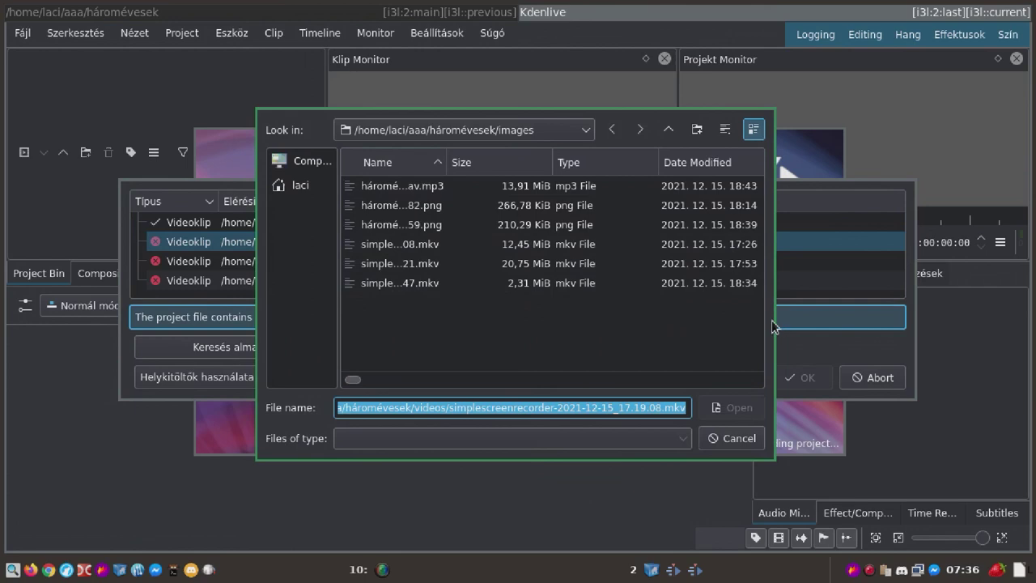
pyautogui.press('Return')
pyautogui.press('Return')
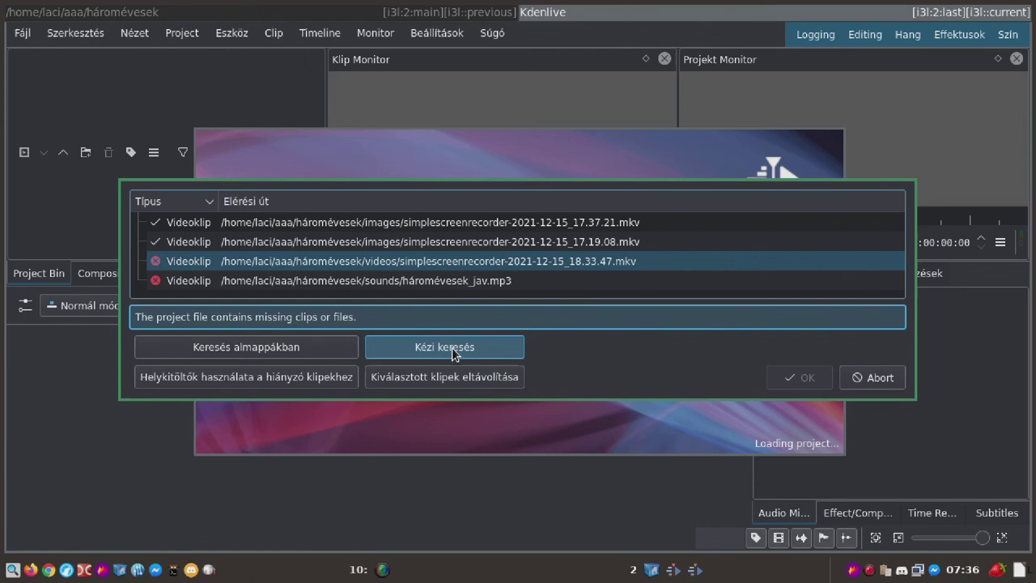
# - Relink the missing clip simplescreenrecorder-2021-12-15_18.33.47.mkv to the file of the same name in the images folder
pyautogui.click(452, 348)
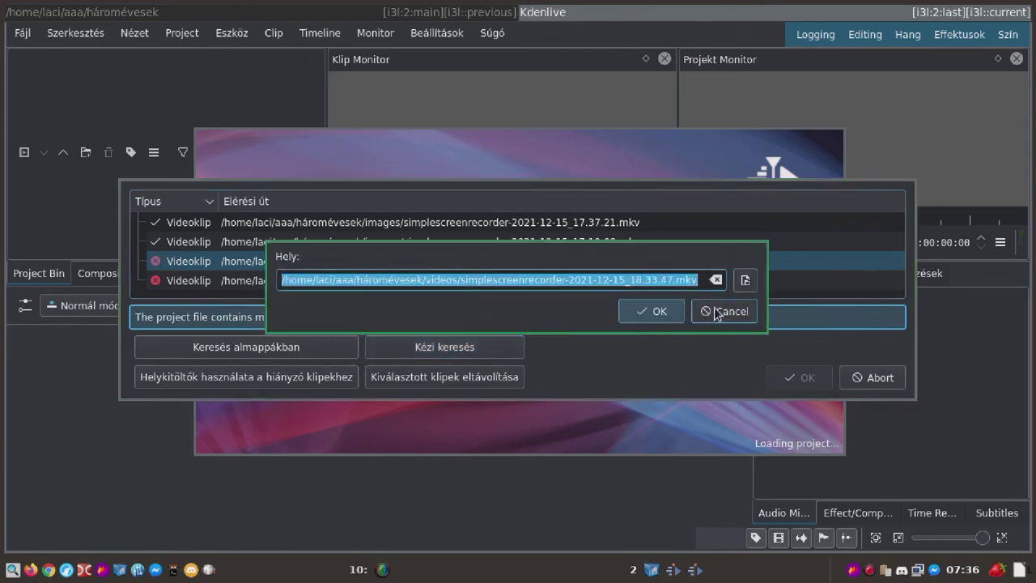
pyautogui.click(743, 281)
pyautogui.doubleClick(406, 186)
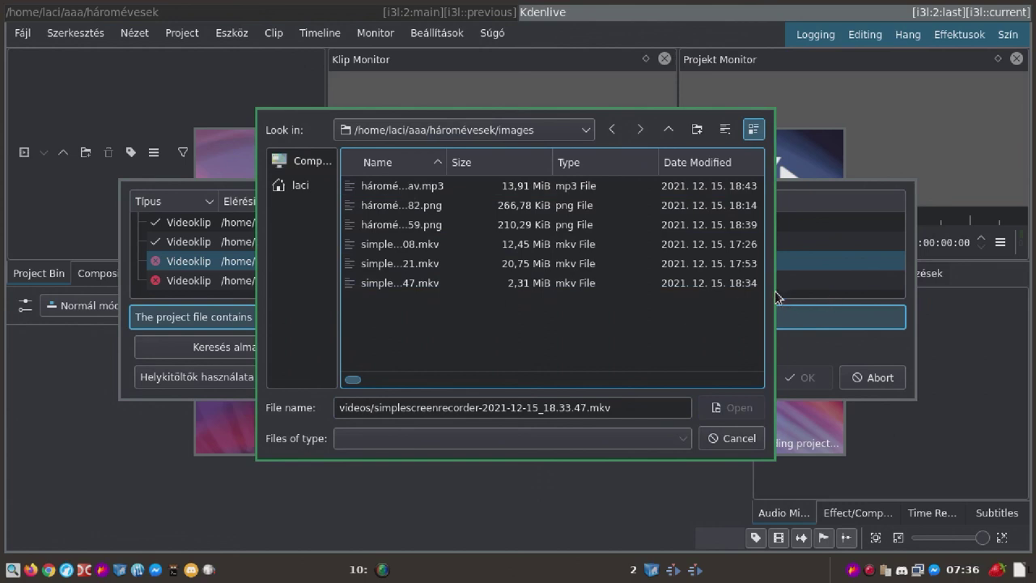
pyautogui.click(471, 283)
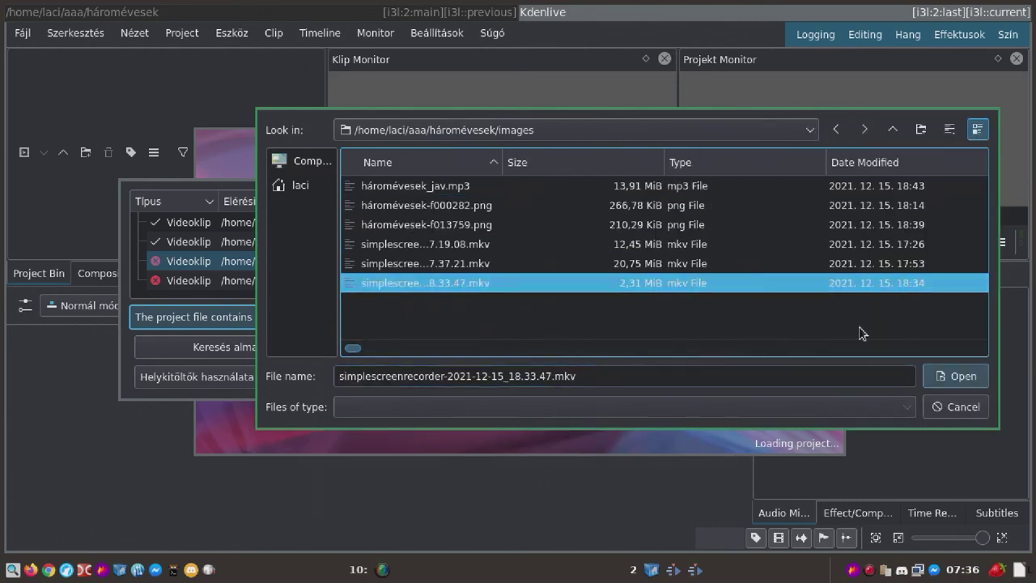
pyautogui.click(985, 382)
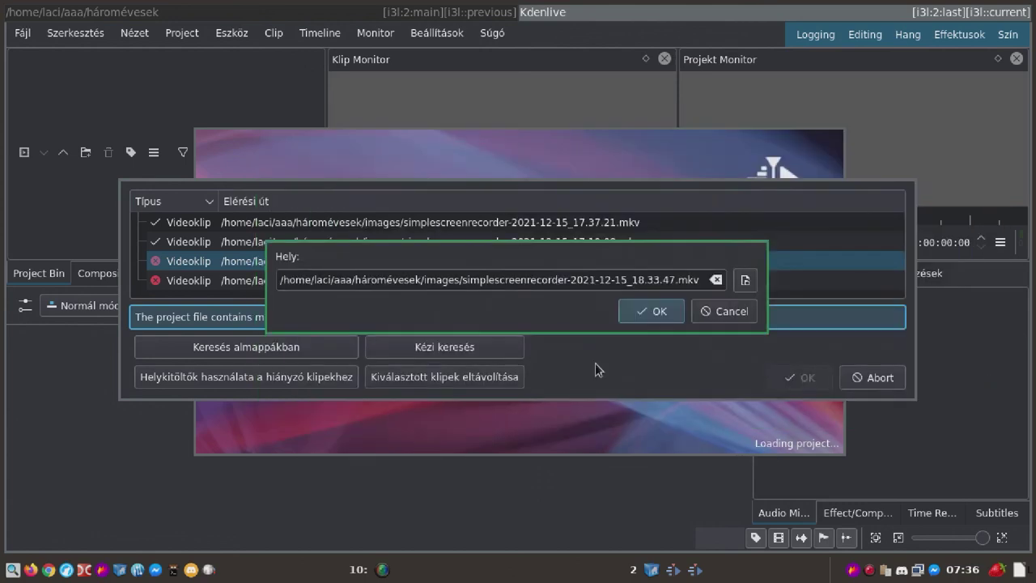
pyautogui.click(653, 314)
# - Relink the missing audio file háromévesek_jav.mp3 to its copy in the images folder and load the project with the corrected paths
pyautogui.click(484, 286)
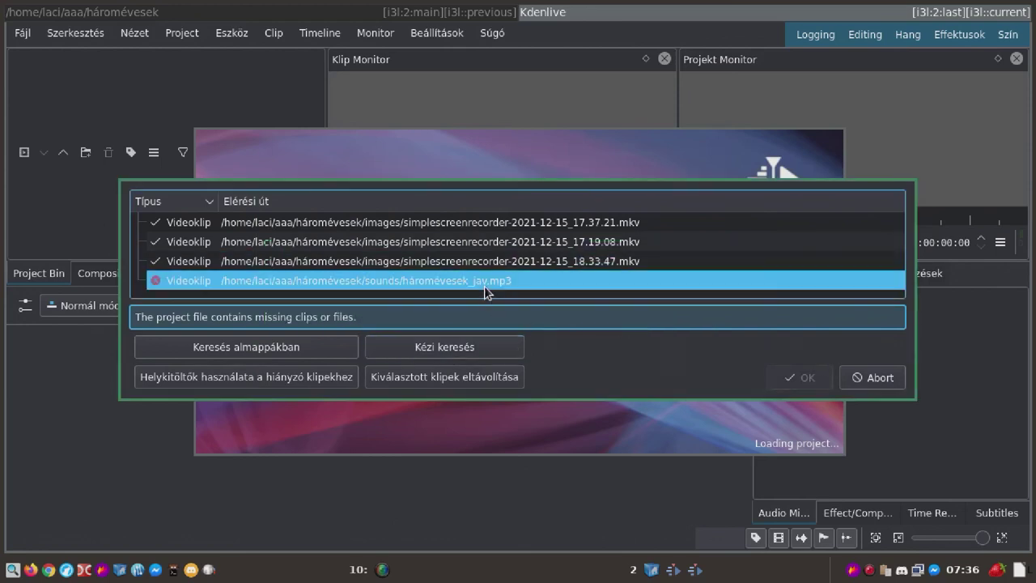
pyautogui.click(481, 346)
pyautogui.click(744, 280)
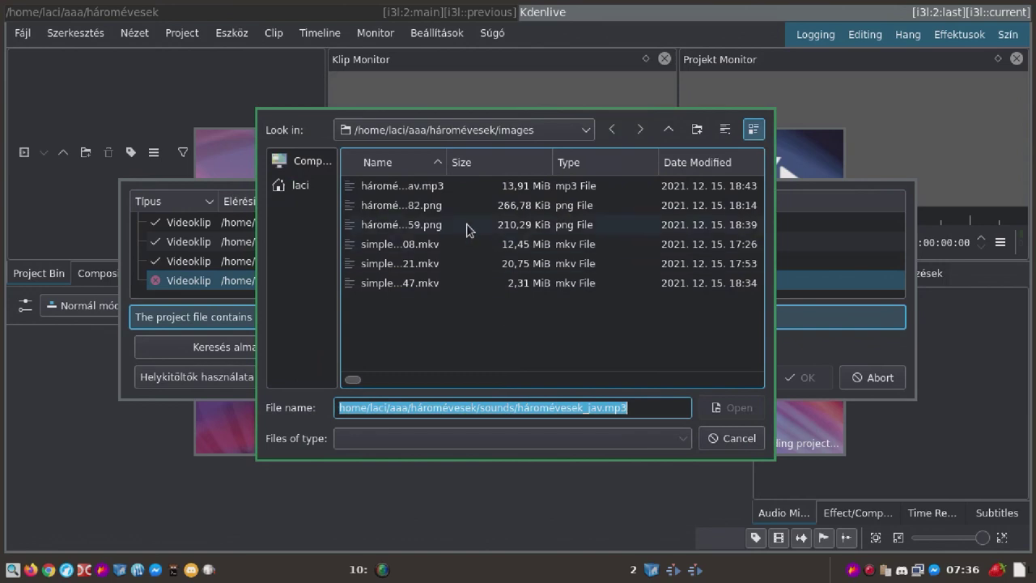
pyautogui.click(449, 186)
pyautogui.click(716, 408)
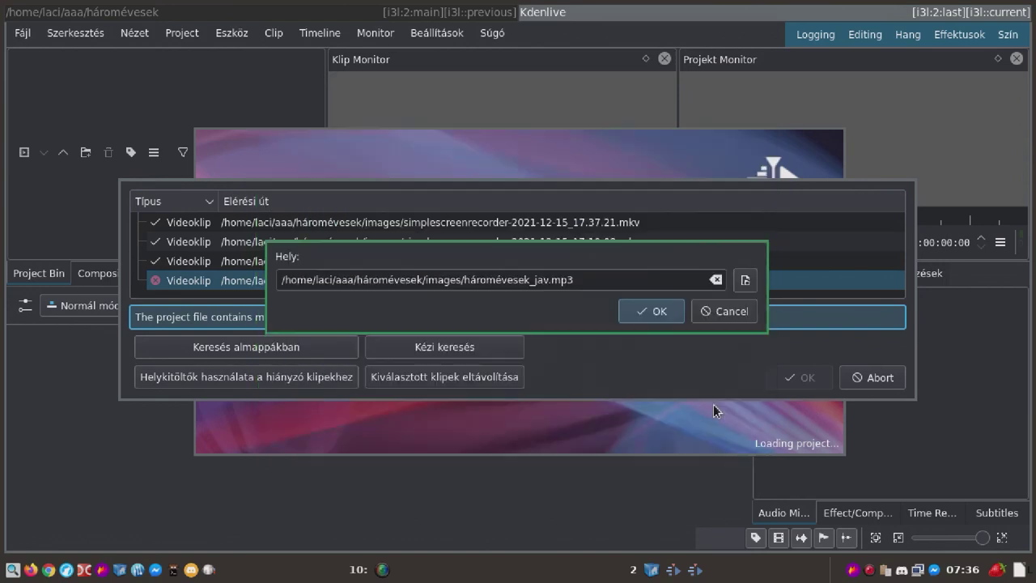
pyautogui.click(652, 309)
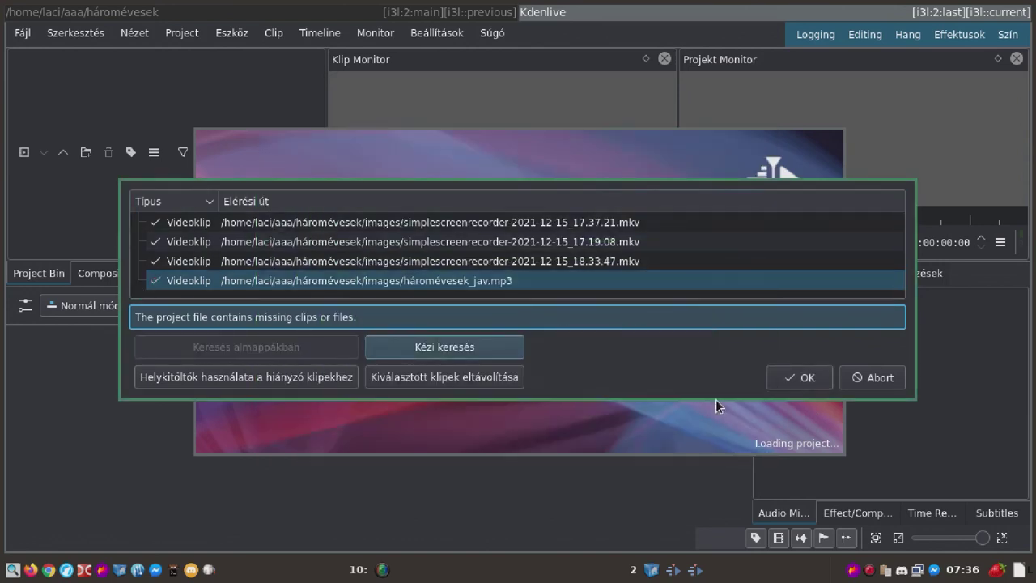
pyautogui.click(801, 377)
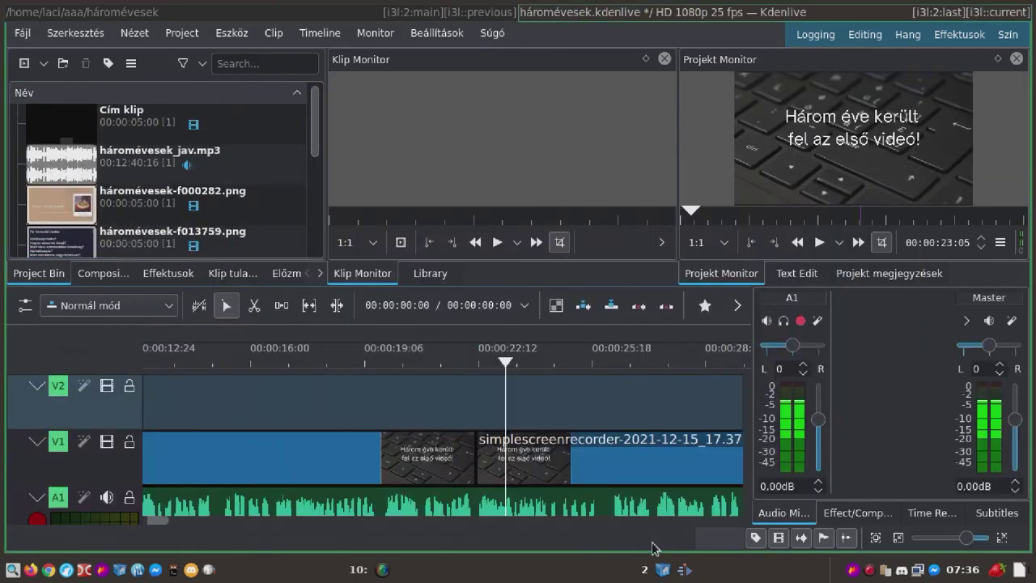